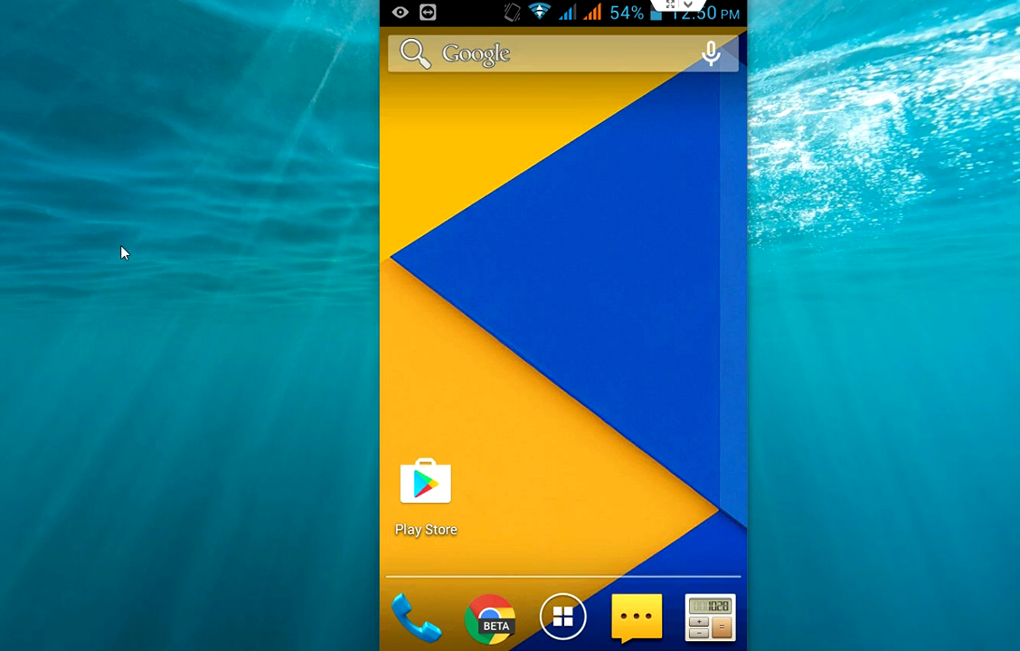
- Clear all stored data of the Gallery app in the device's app settings, confirming the deletion
click(562, 615)
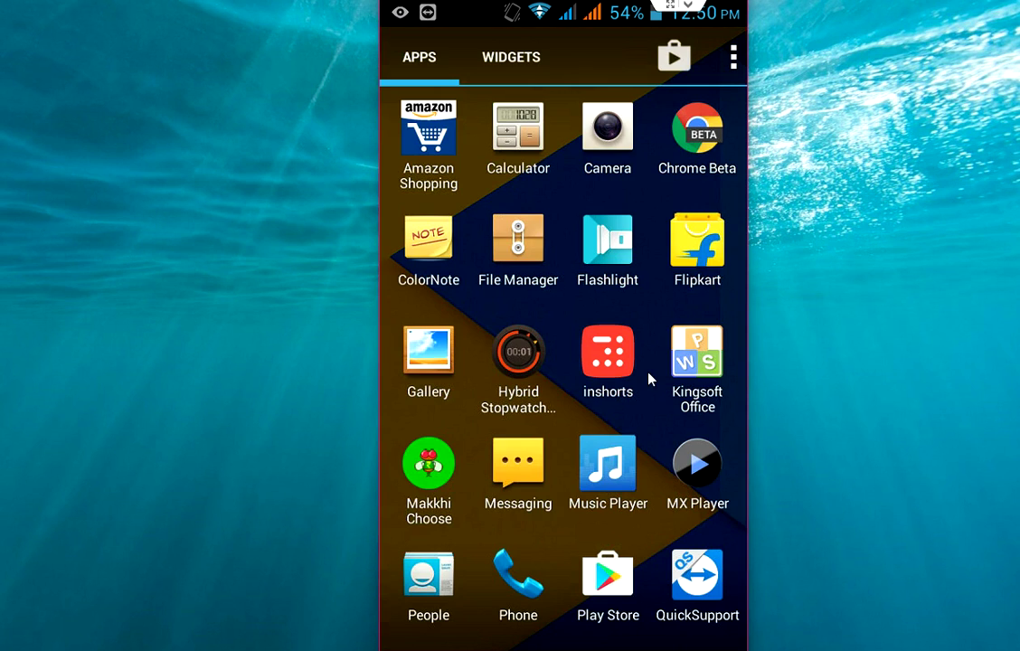
drag(649, 379, 421, 300)
click(517, 145)
drag(566, 482, 569, 269)
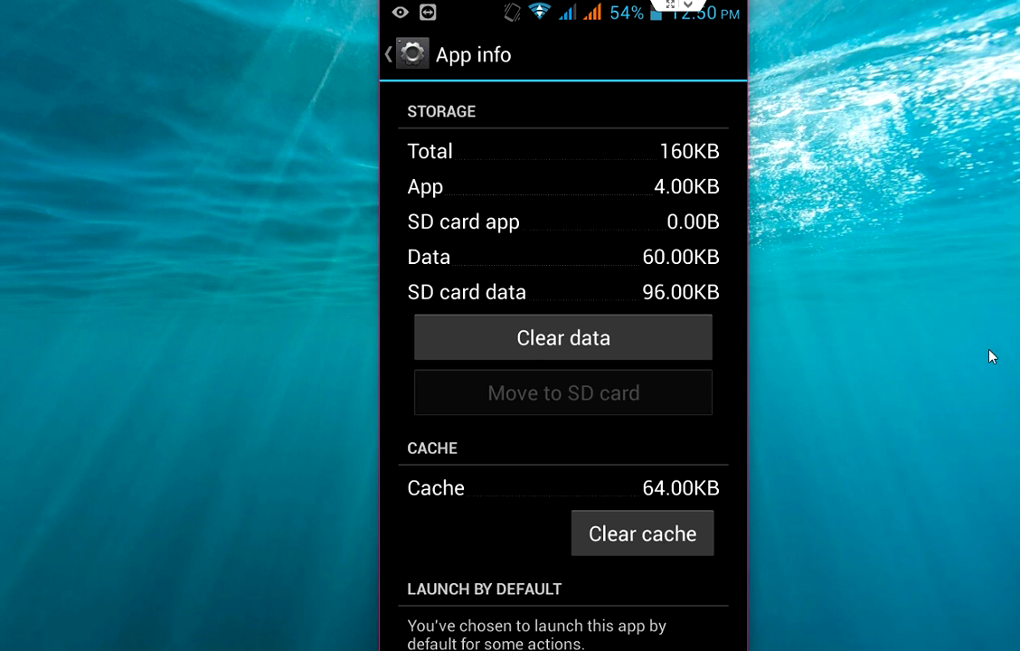
click(628, 327)
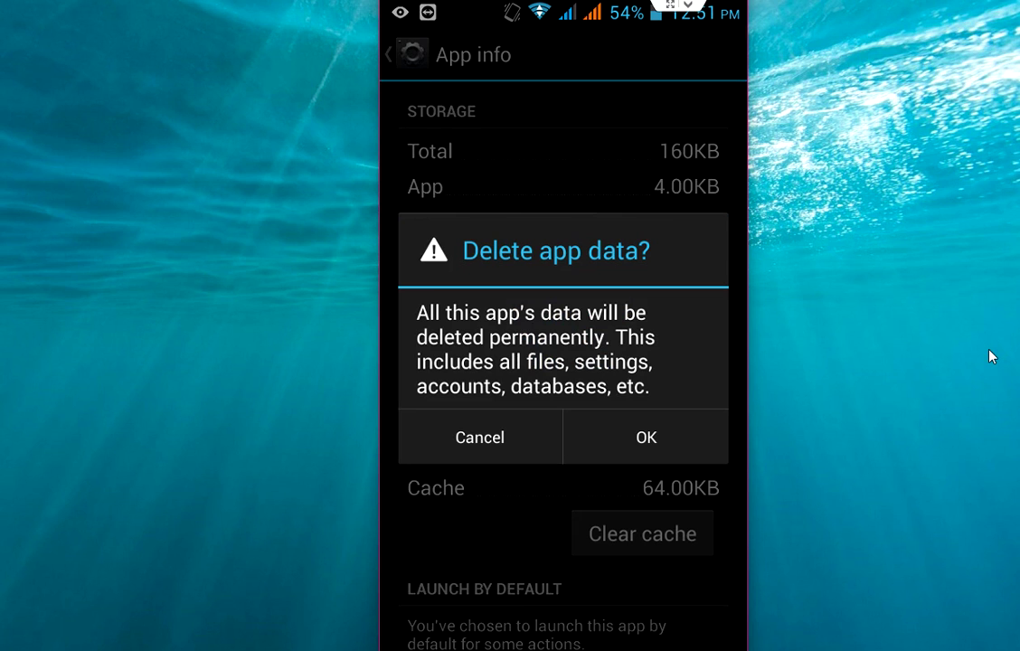
click(705, 435)
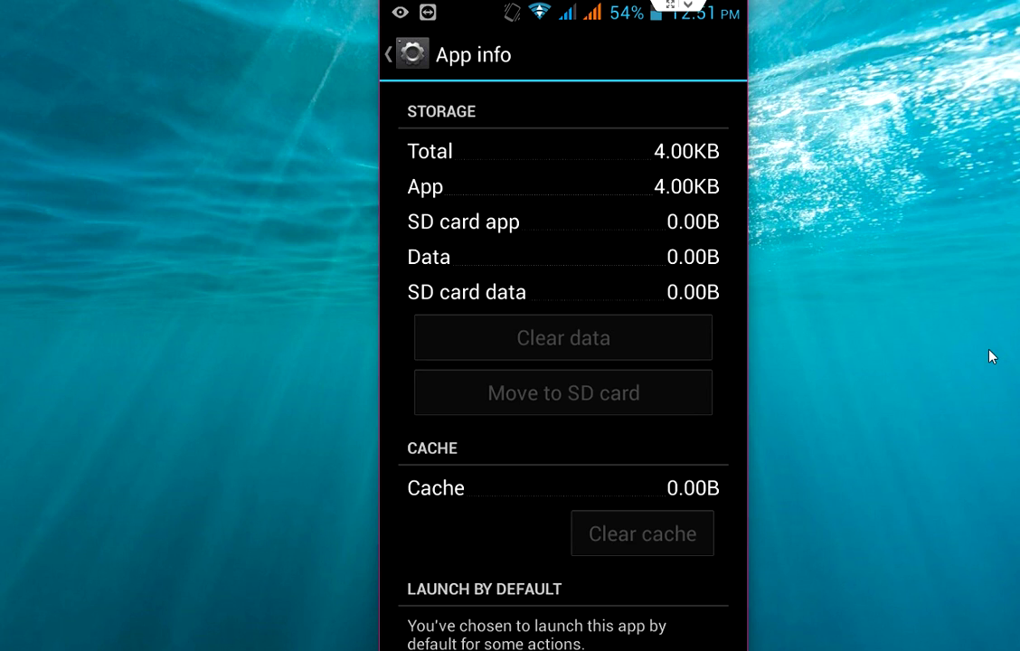
key(Escape)
- Clear all stored data of the Media Storage system app and confirm the deletion
drag(552, 458, 614, 235)
scroll(642, 362, down, 8)
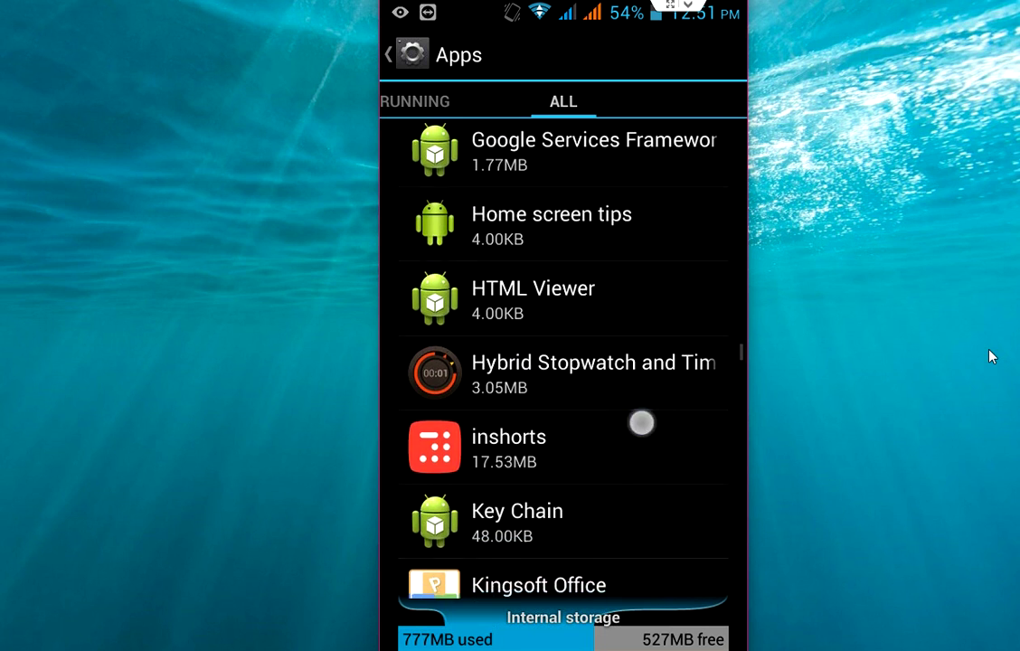
scroll(642, 407, down, 5)
scroll(651, 386, down, 10)
scroll(648, 365, up, 3)
scroll(647, 457, up, 1)
scroll(647, 457, up, 5)
scroll(662, 364, up, 1)
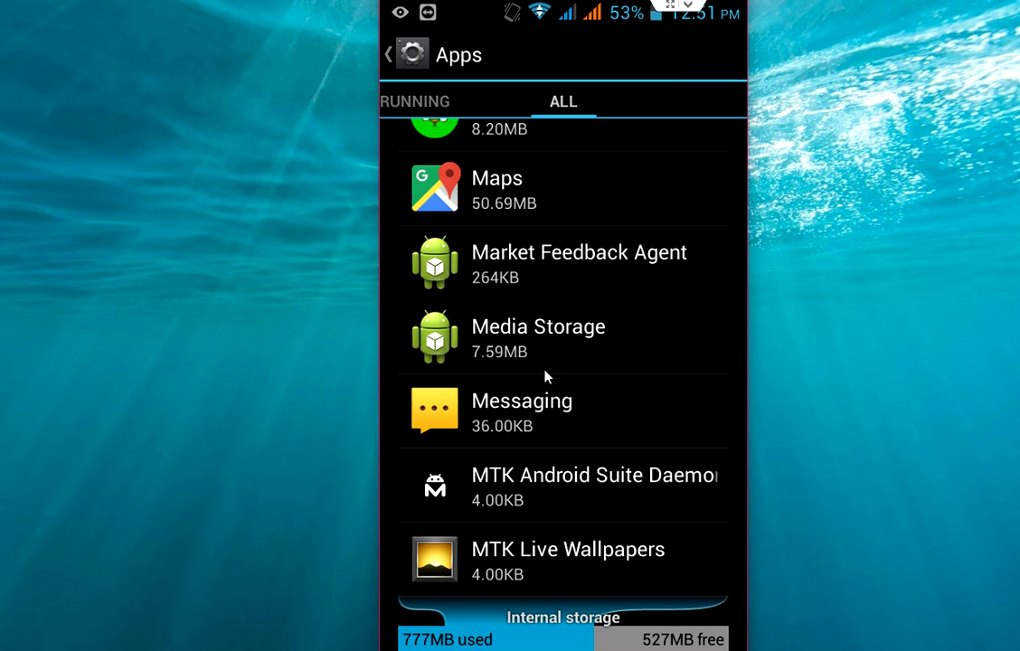
click(547, 373)
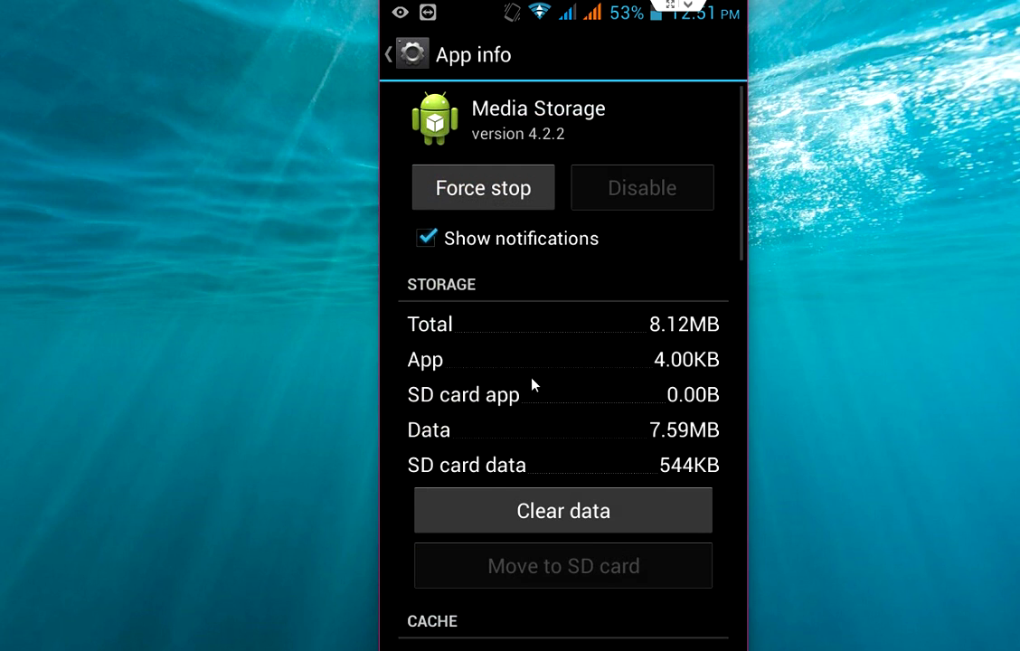
click(549, 521)
click(615, 449)
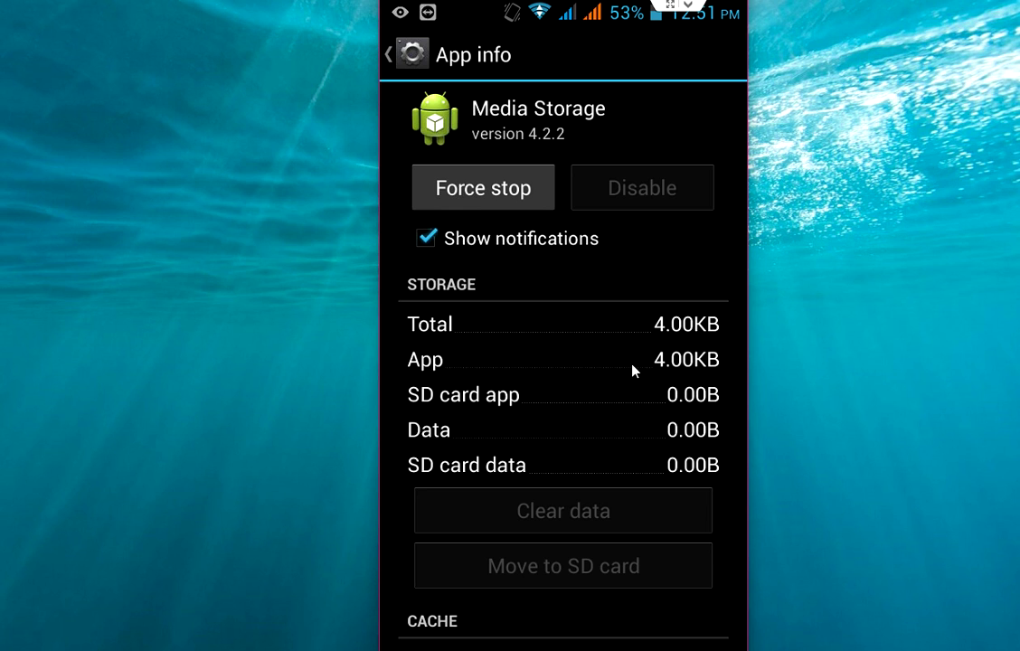
- Leave the app settings and return to the phone's home screen
key(Escape)
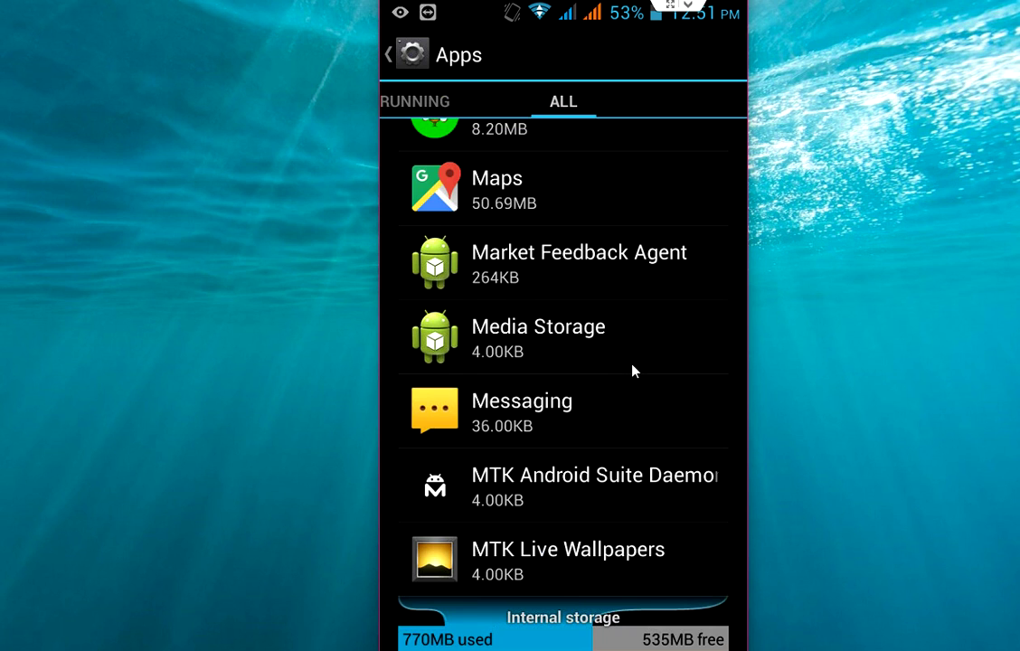
key(Escape)
key(Escape)
key(Escape)
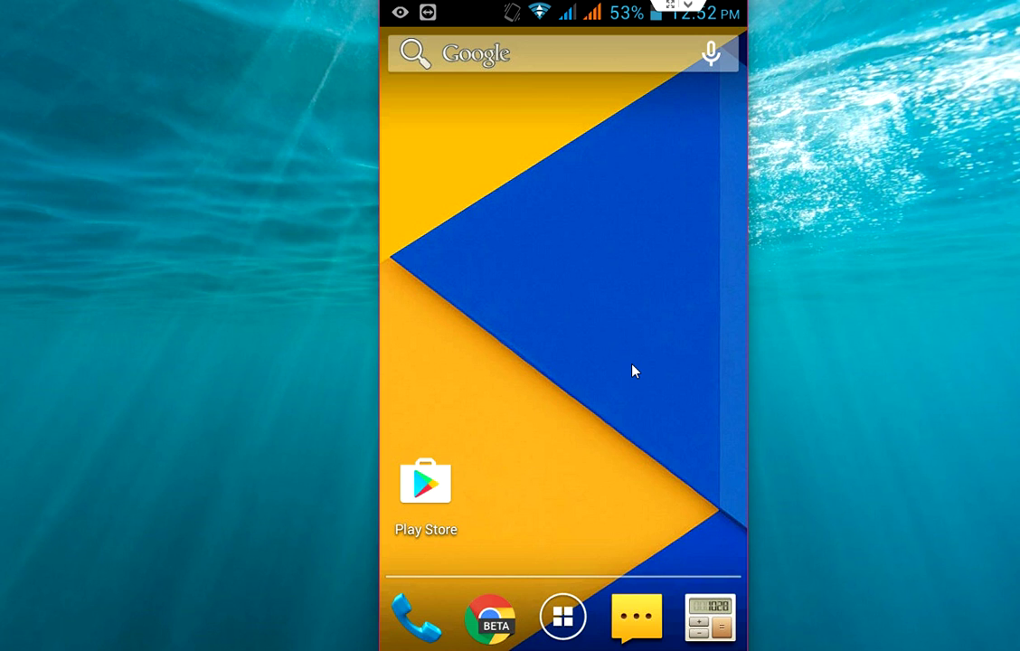
- Check the Gallery app's storage details in the list of all installed apps, then return to the list
key(Menu)
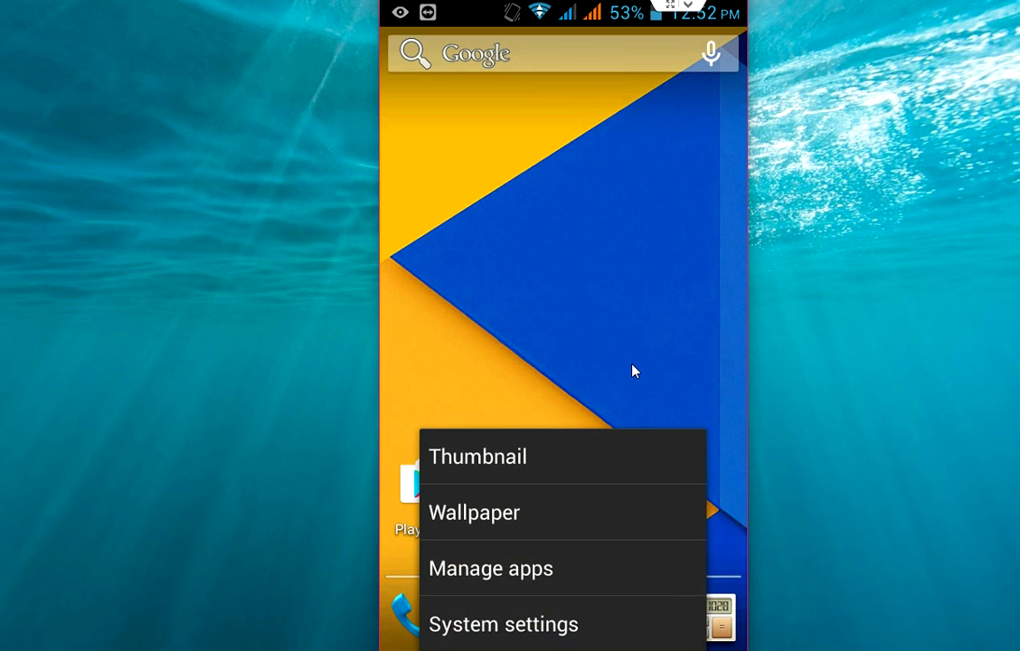
key(Down)
key(Down)
key(Down)
key(Return)
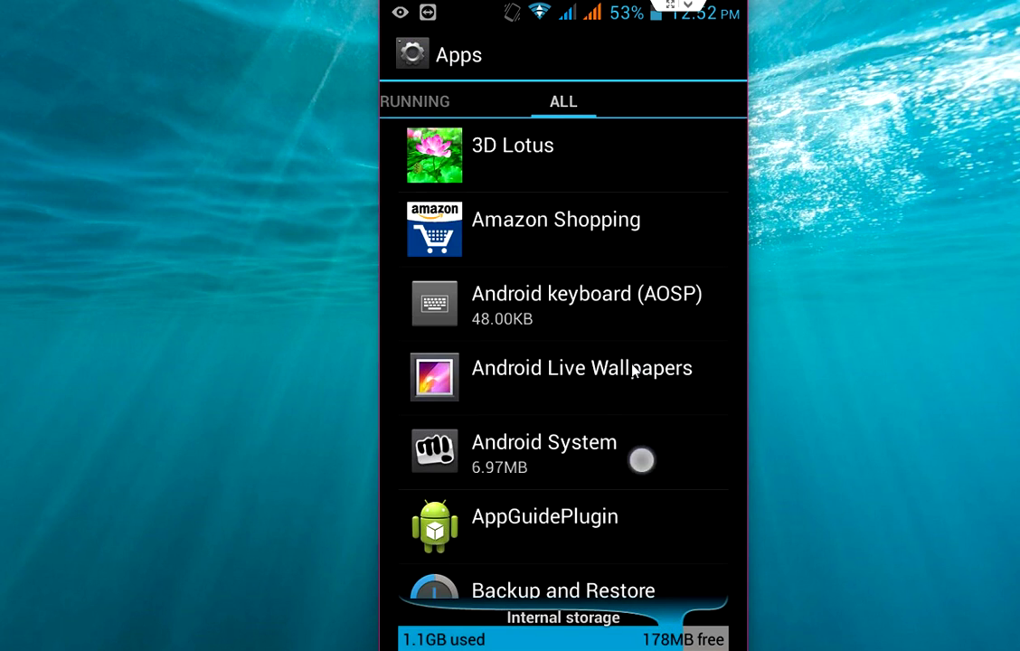
scroll(642, 371, down, 10)
scroll(633, 371, down, 10)
scroll(633, 371, down, 10)
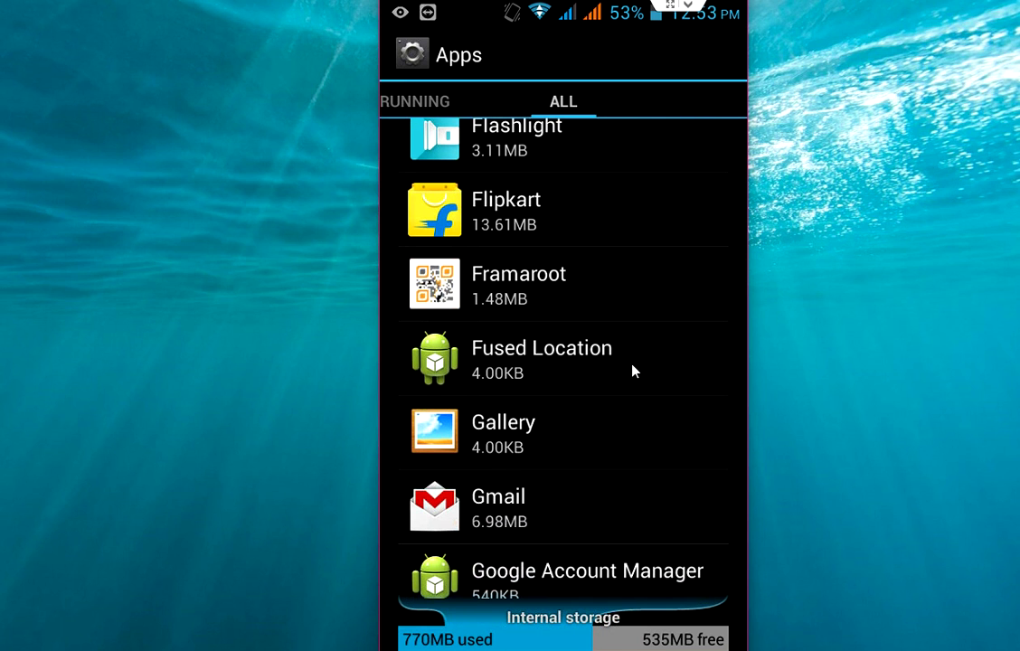
click(588, 428)
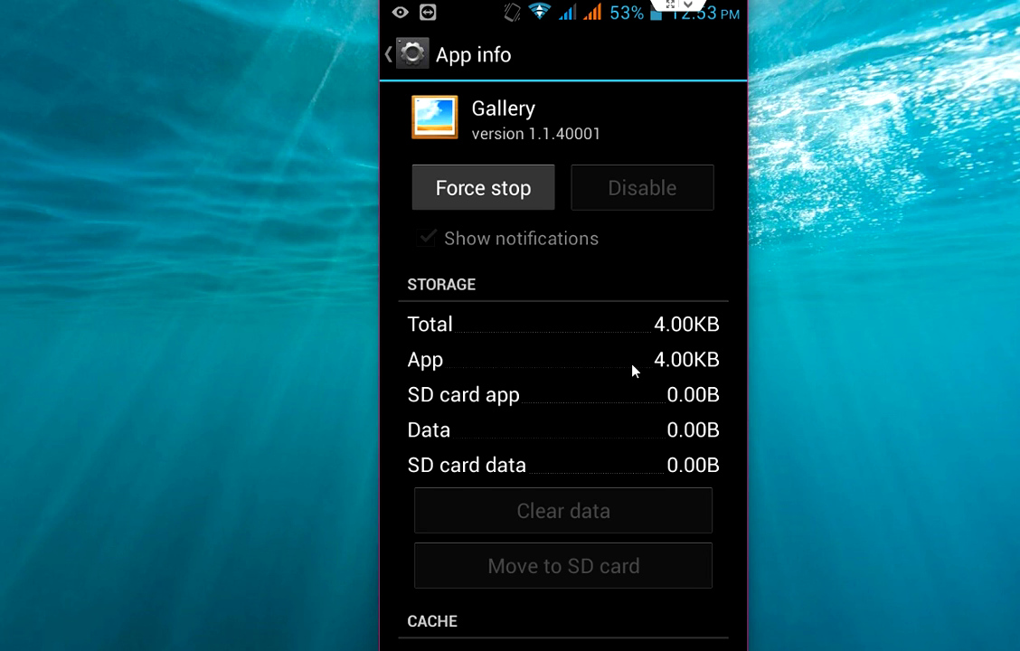
key(Escape)
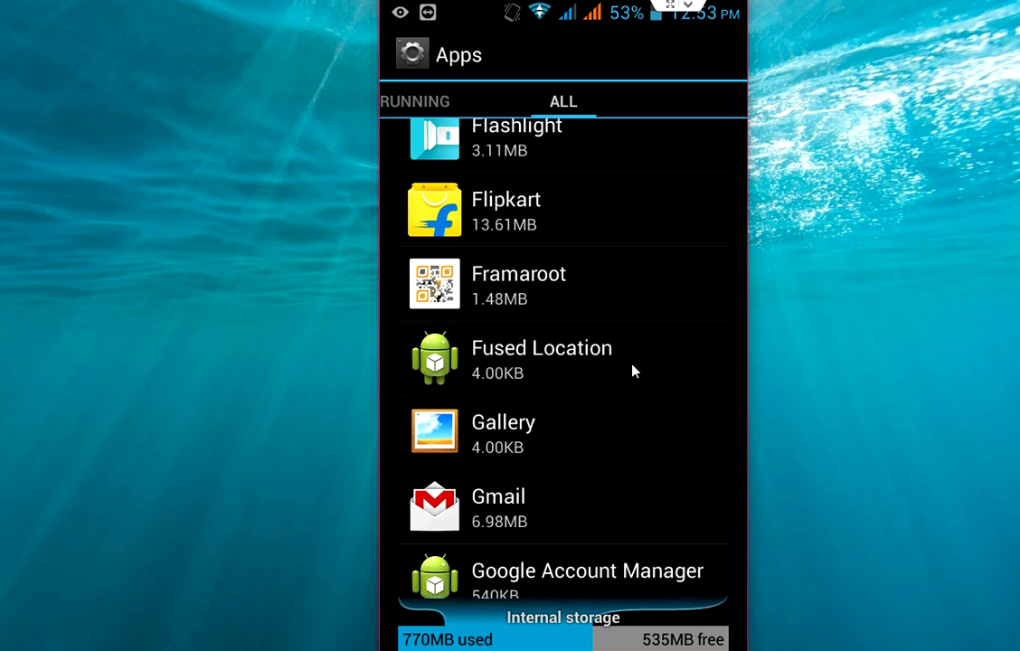